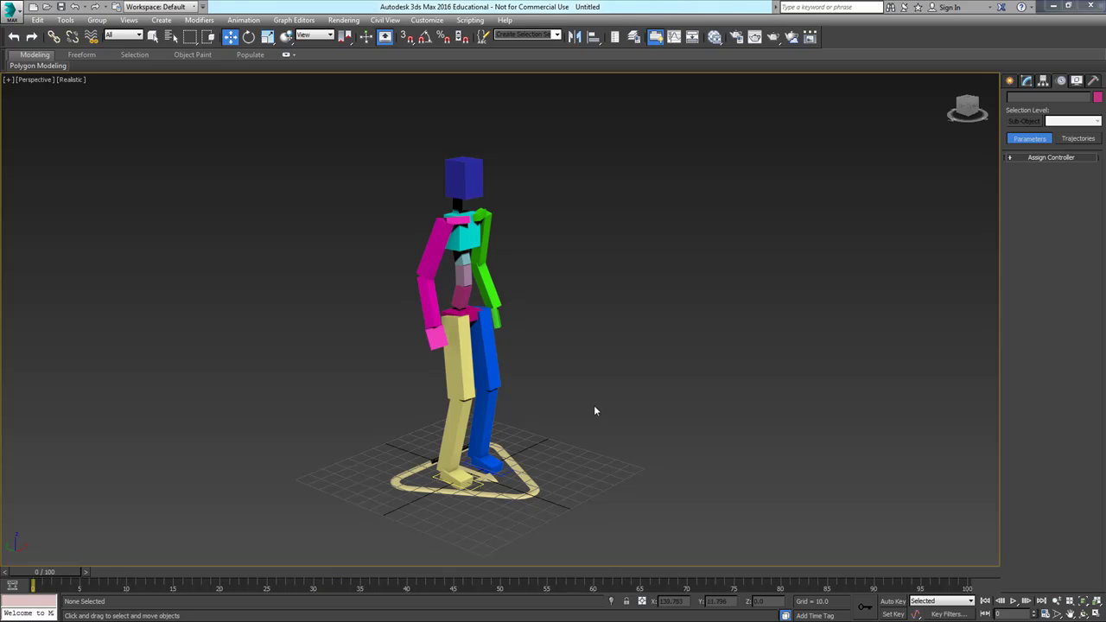
- From the side view, swing the right upper arm forward and bend the forearm, then undo both
click(963, 111)
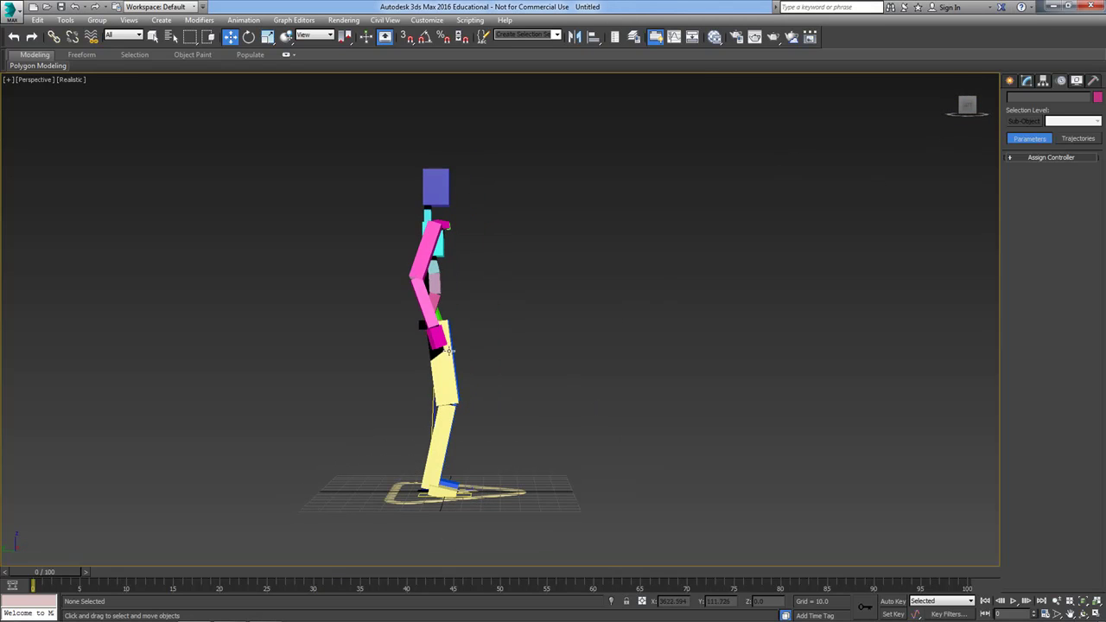
click(429, 246)
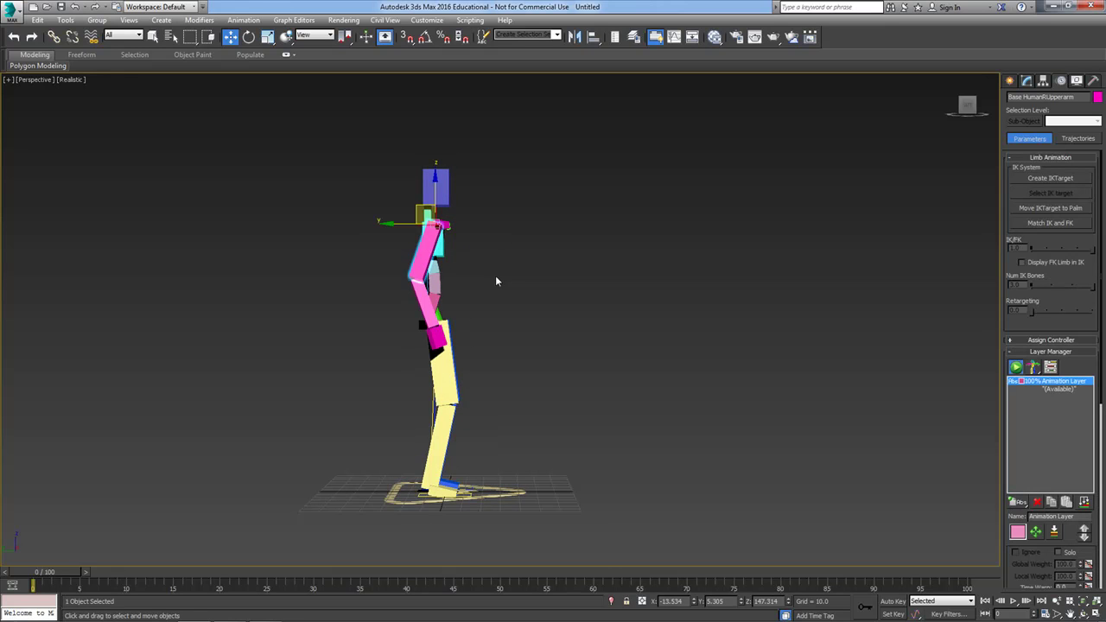
key(e)
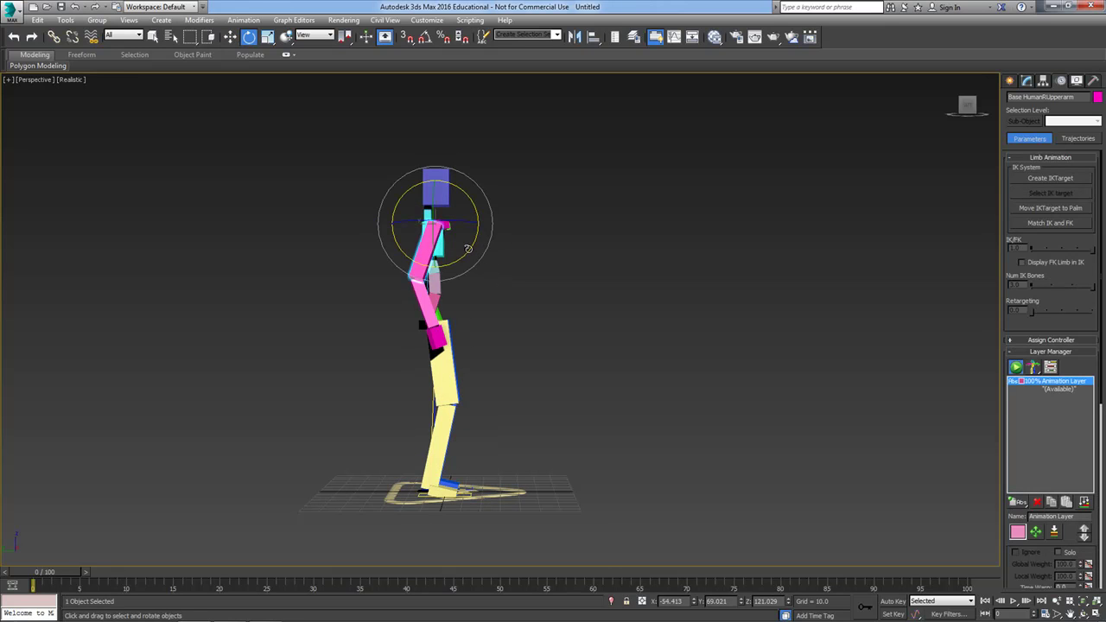
drag(469, 249, 488, 161)
click(496, 261)
drag(495, 261, 554, 352)
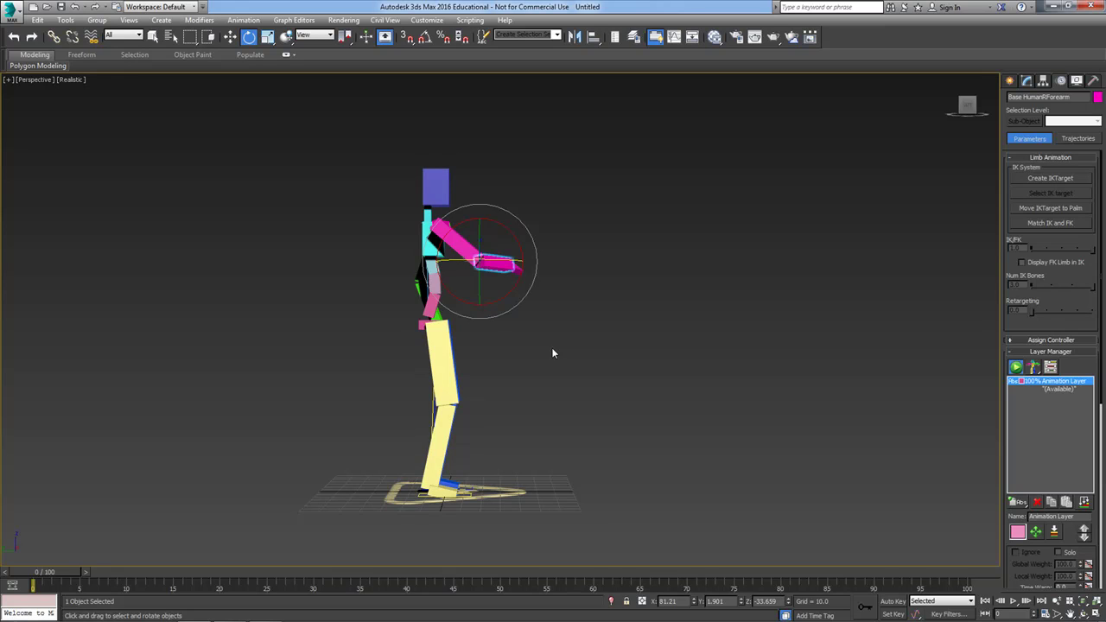
key(ctrl+z)
key(ctrl+z)
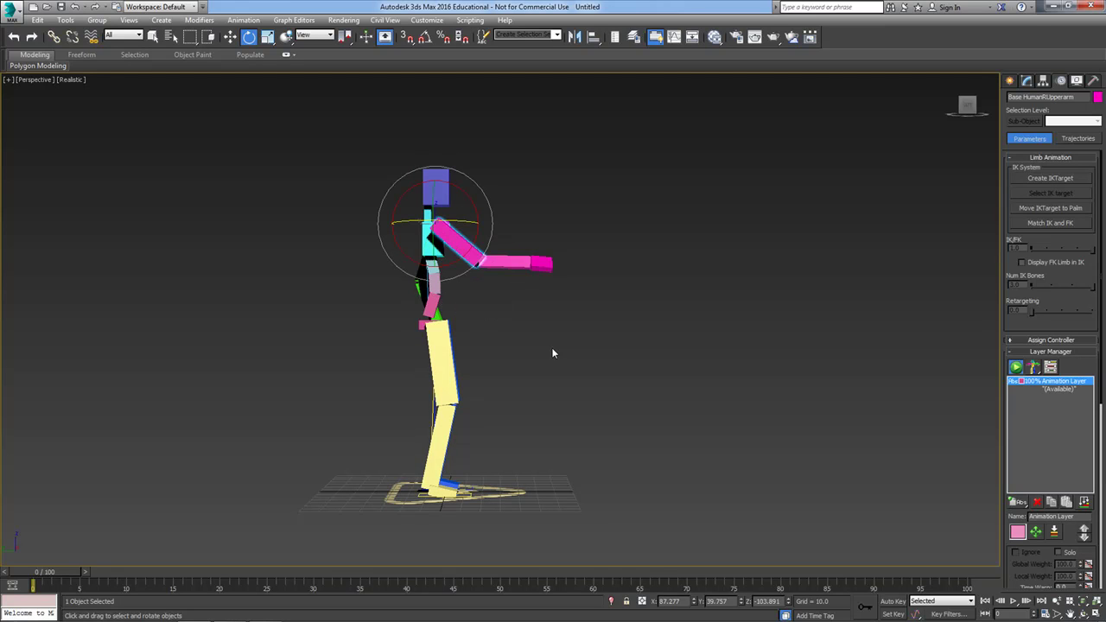
key(ctrl+z)
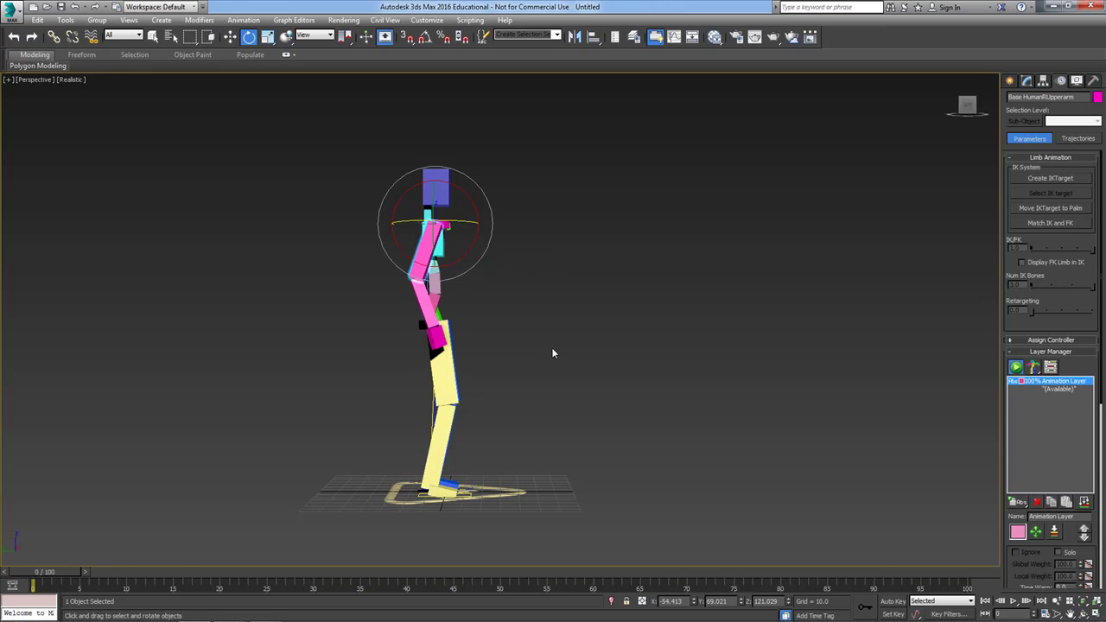
- Raise the right upper arm near horizontal, bend the forearm 44 degrees, then undo back to hanging
drag(471, 254, 553, 205)
click(521, 239)
drag(537, 243, 582, 251)
click(465, 235)
drag(466, 199, 476, 211)
click(513, 251)
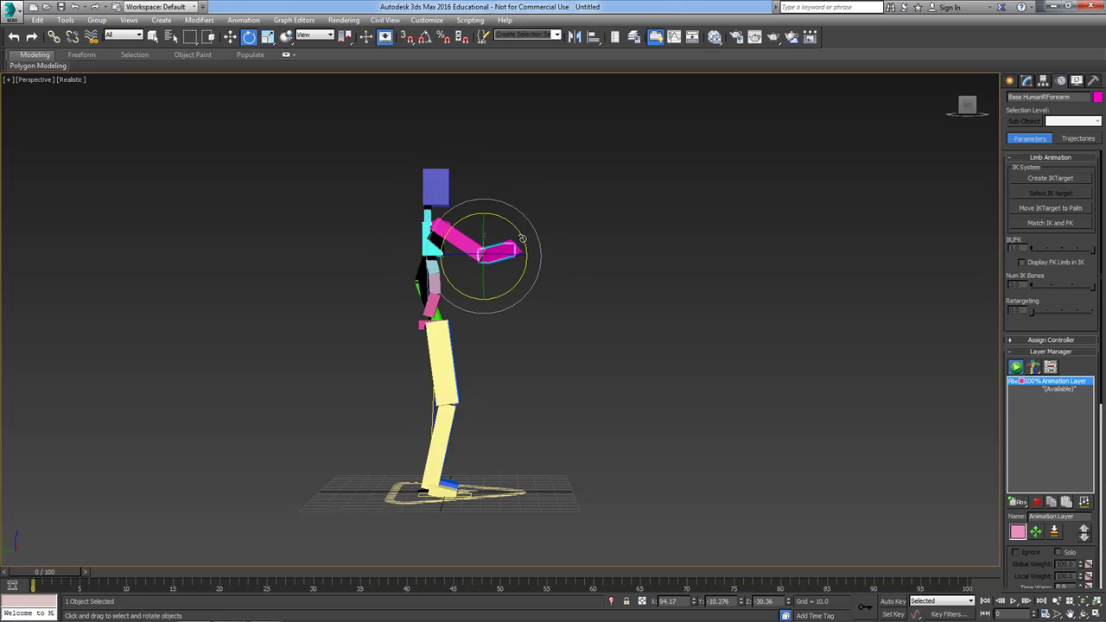
key(ctrl+z)
key(ctrl+z)
key(ctrl+z)
key(ctrl+z)
key(ctrl+z)
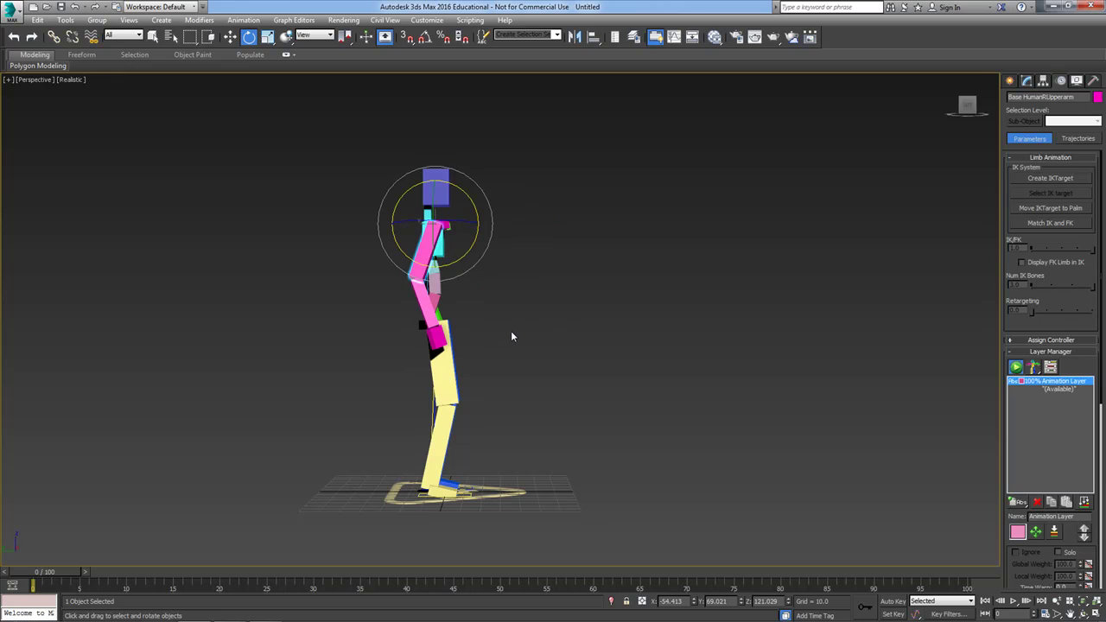
click(437, 337)
key(w)
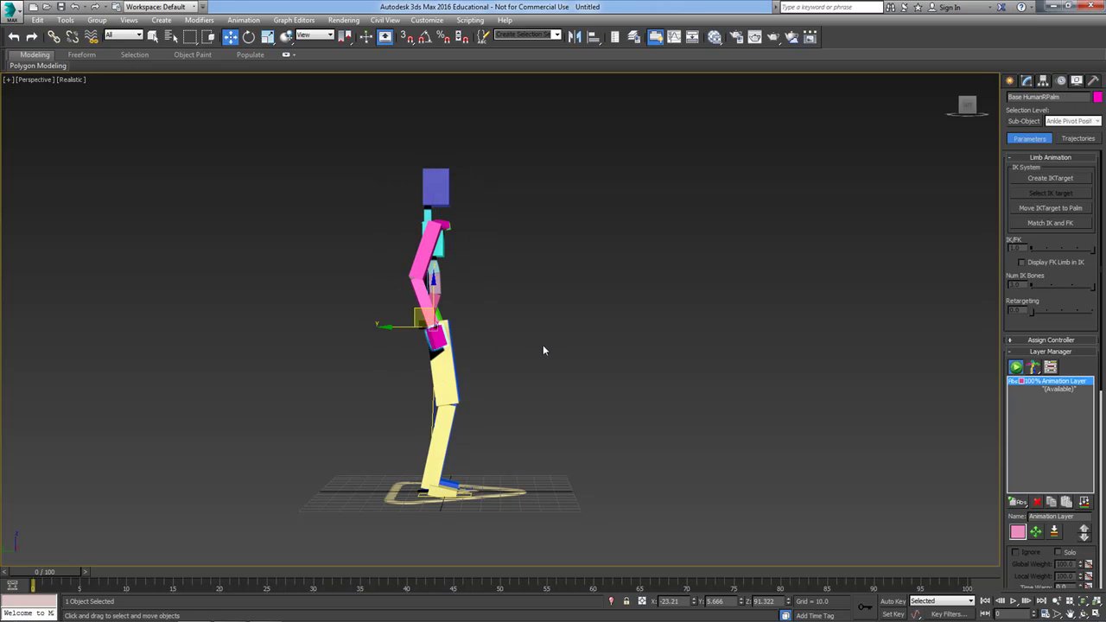
drag(418, 309, 511, 216)
key(e)
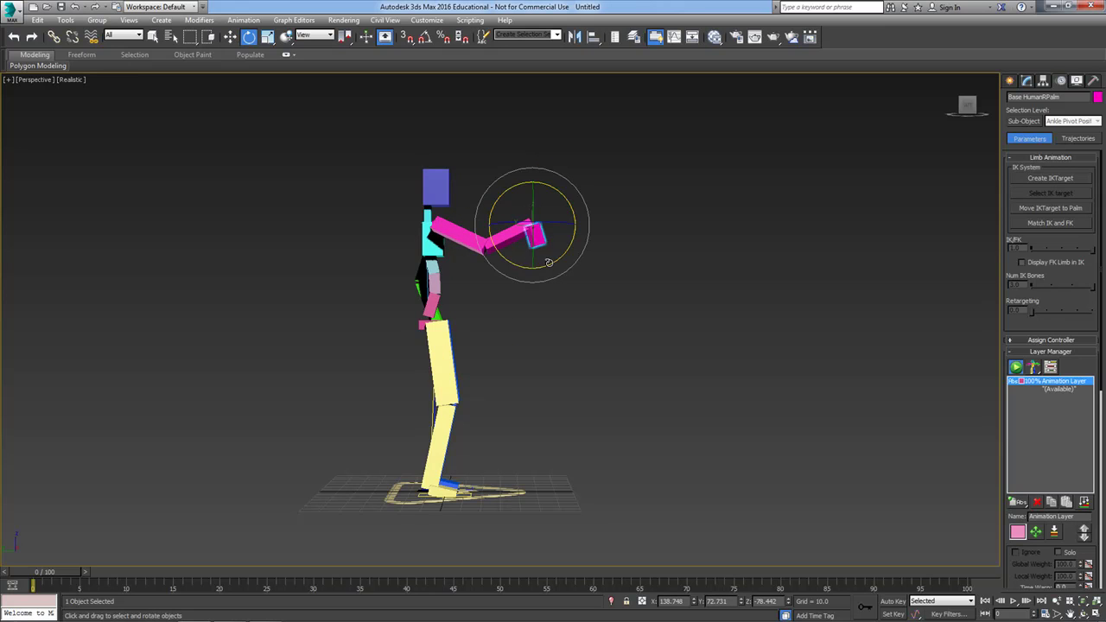
drag(550, 262, 587, 138)
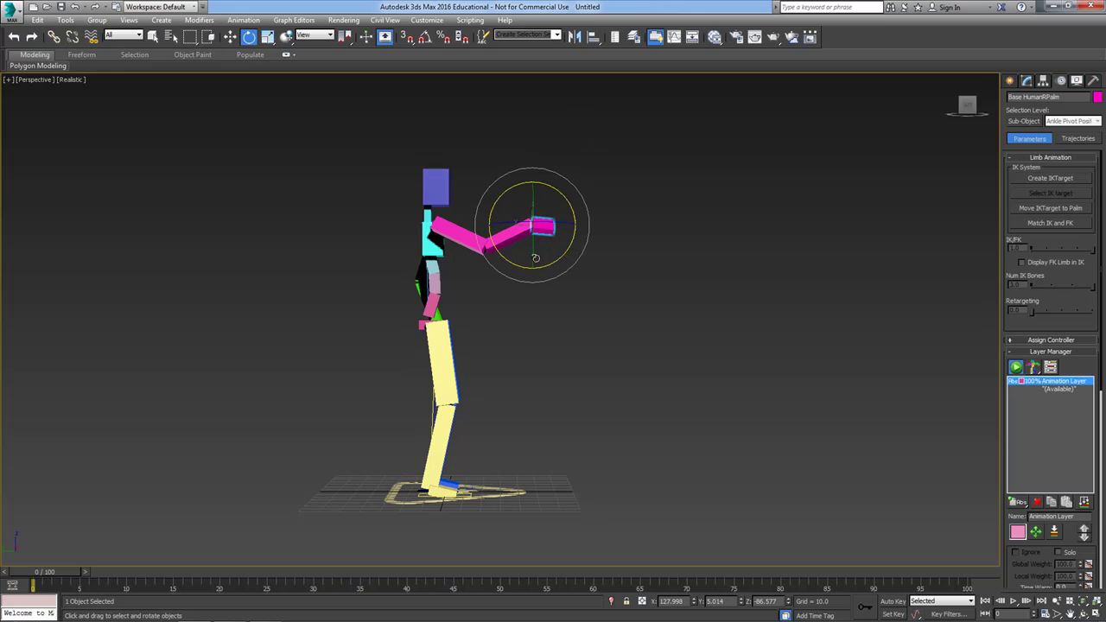
key(w)
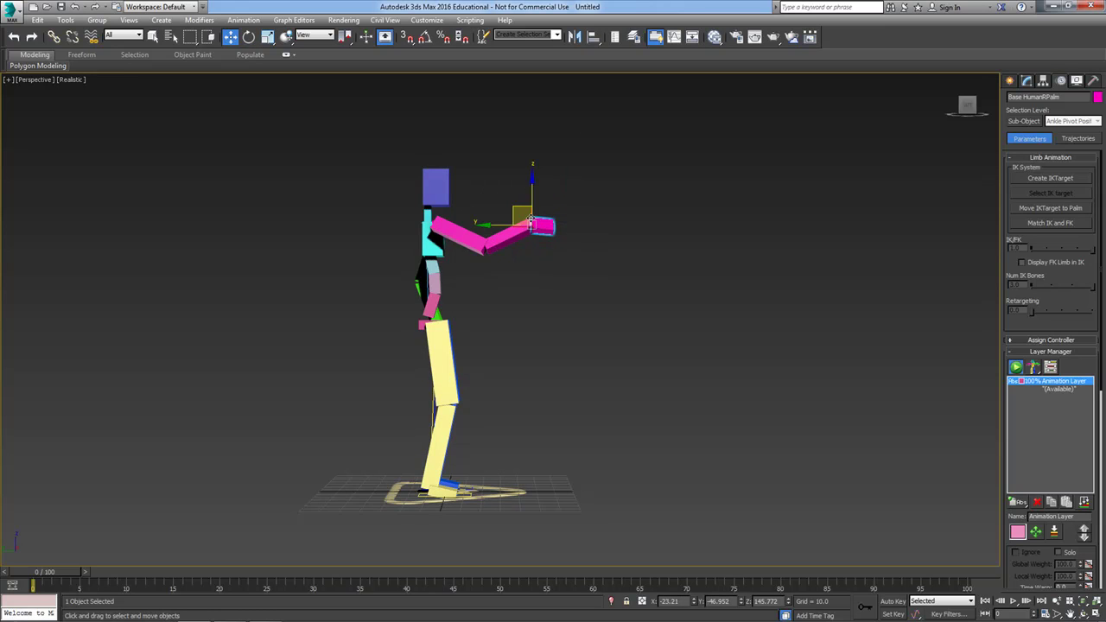
mouse_move(519, 210)
mouse_down()
mouse_move(503, 243)
mouse_move(451, 242)
mouse_move(420, 315)
mouse_move(413, 307)
mouse_move(471, 268)
mouse_move(518, 198)
mouse_move(510, 228)
mouse_move(405, 318)
mouse_move(471, 259)
mouse_move(510, 191)
mouse_move(449, 311)
mouse_move(430, 326)
mouse_move(502, 198)
mouse_move(496, 229)
mouse_move(499, 203)
mouse_up()
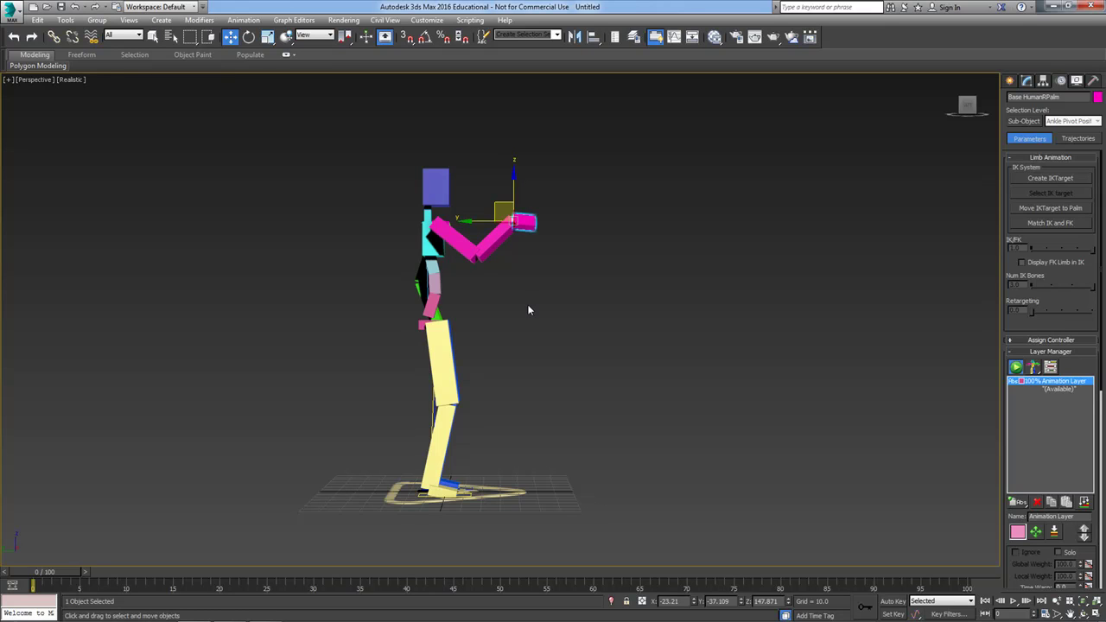
drag(514, 173, 524, 235)
key(ctrl+z)
key(ctrl+z)
key(ctrl+z)
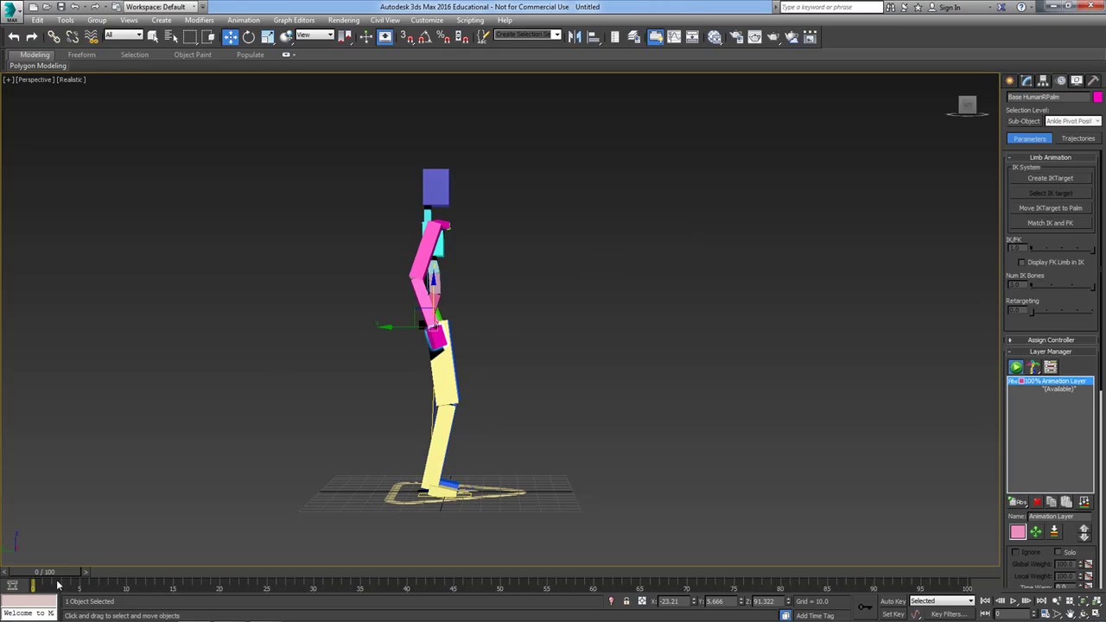
- With Auto Key on at frame 21, swing the right upper arm up and forward and preview it
drag(57, 577, 257, 590)
key(w)
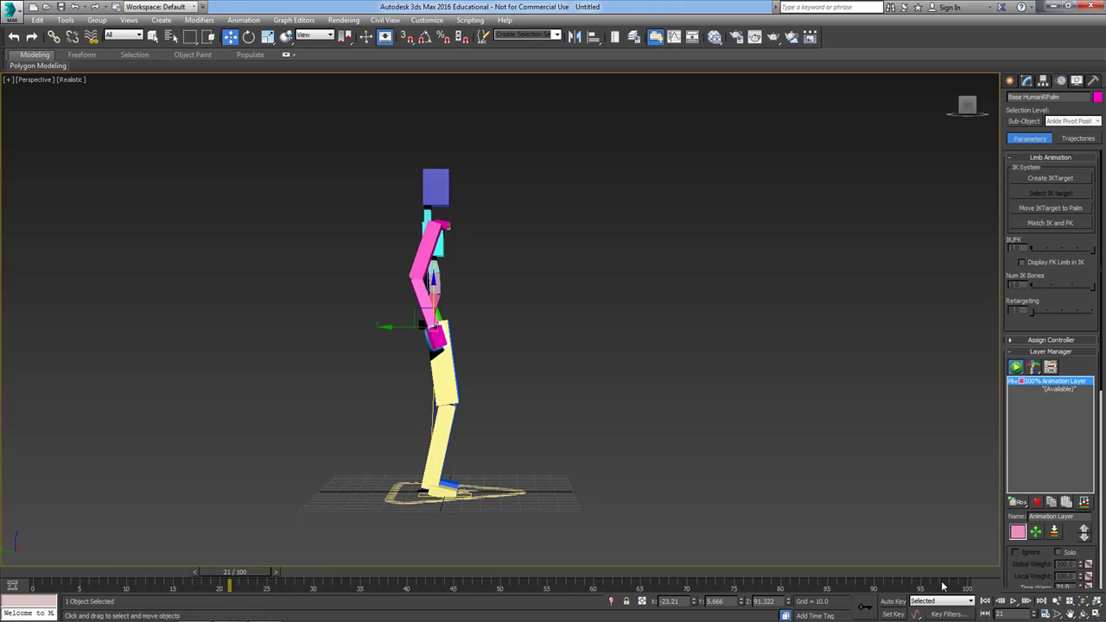
click(893, 601)
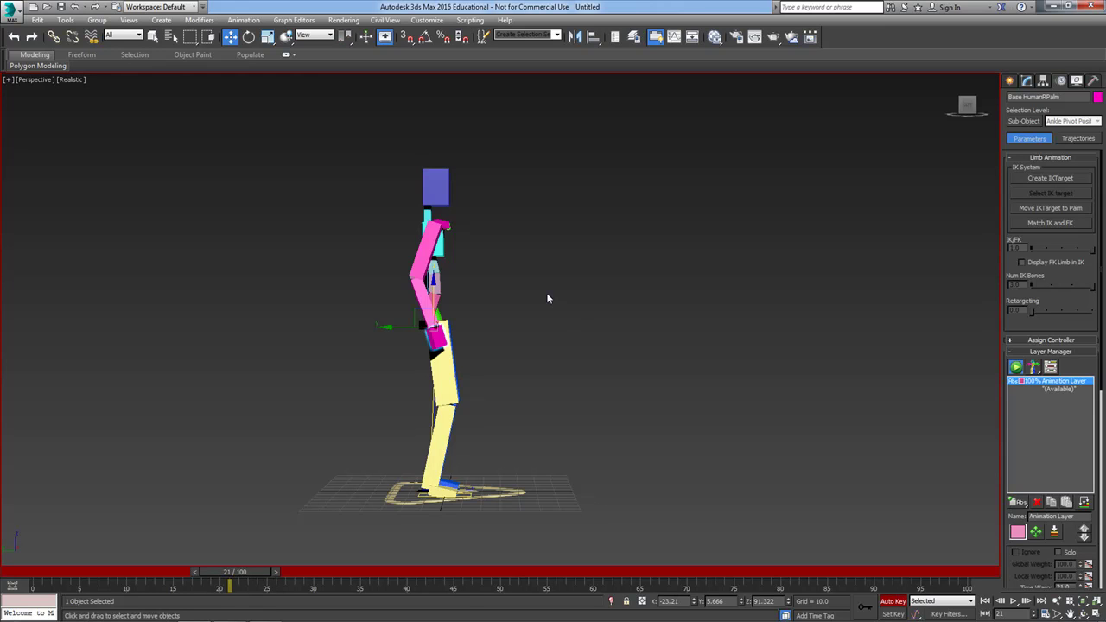
click(421, 248)
key(e)
drag(461, 257, 537, 167)
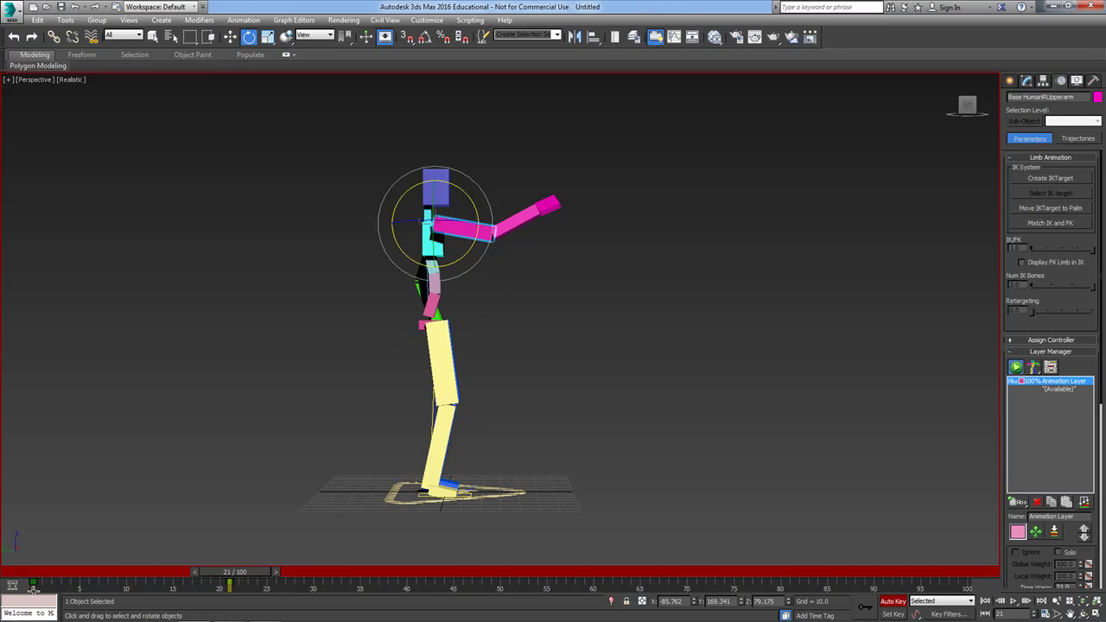
drag(242, 574, 33, 560)
- Key the right hand at frame 21 raised up and forward, turned about its X axis
key(e)
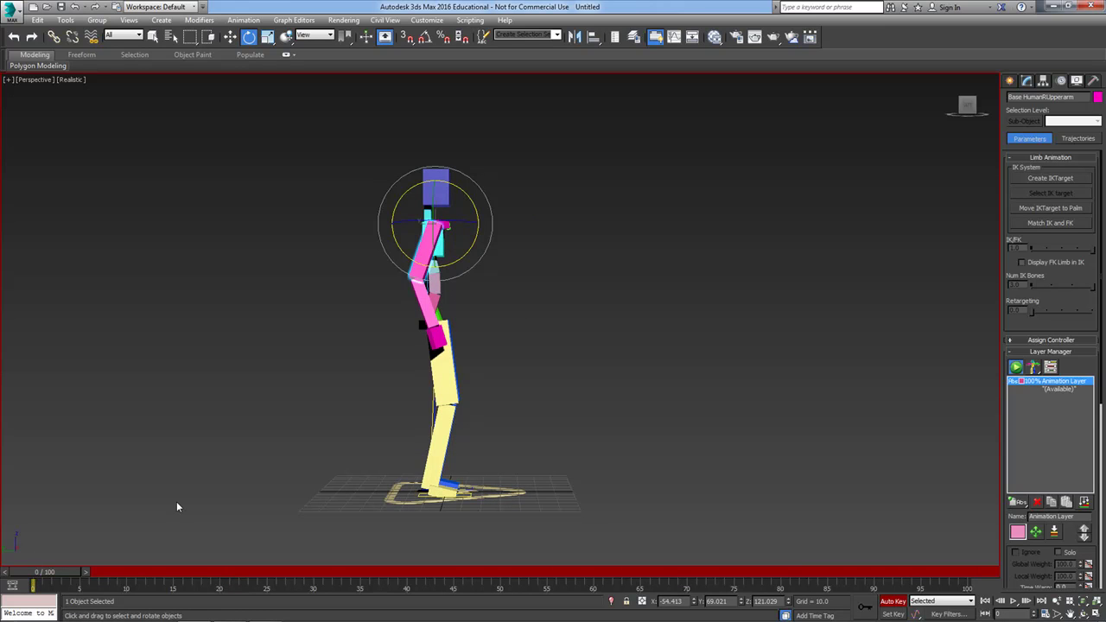
click(439, 340)
key(w)
drag(48, 572, 235, 570)
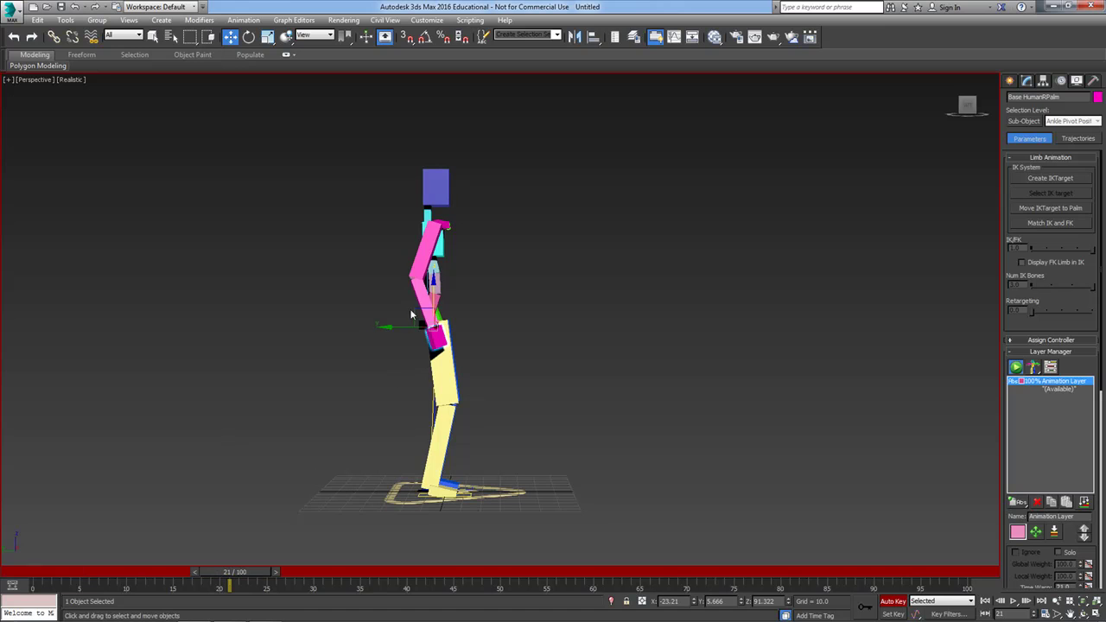
drag(413, 317, 518, 211)
key(e)
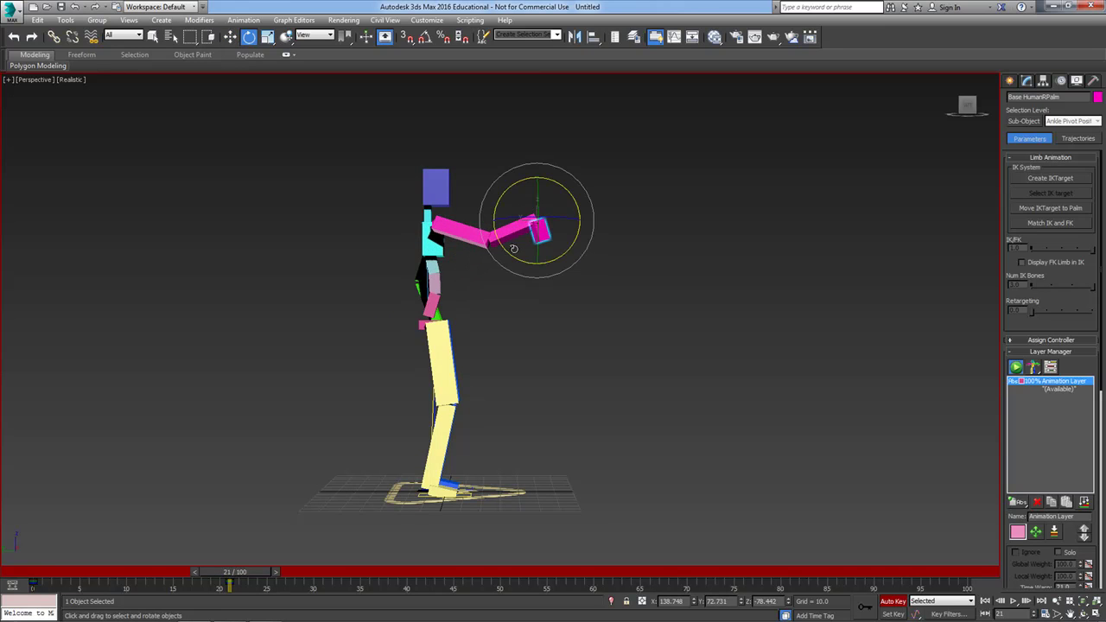
drag(513, 252, 625, 227)
drag(249, 575, 70, 572)
- Turn on Trajectories for the right hand and scrub its arc back to frame 0
key(e)
click(1077, 139)
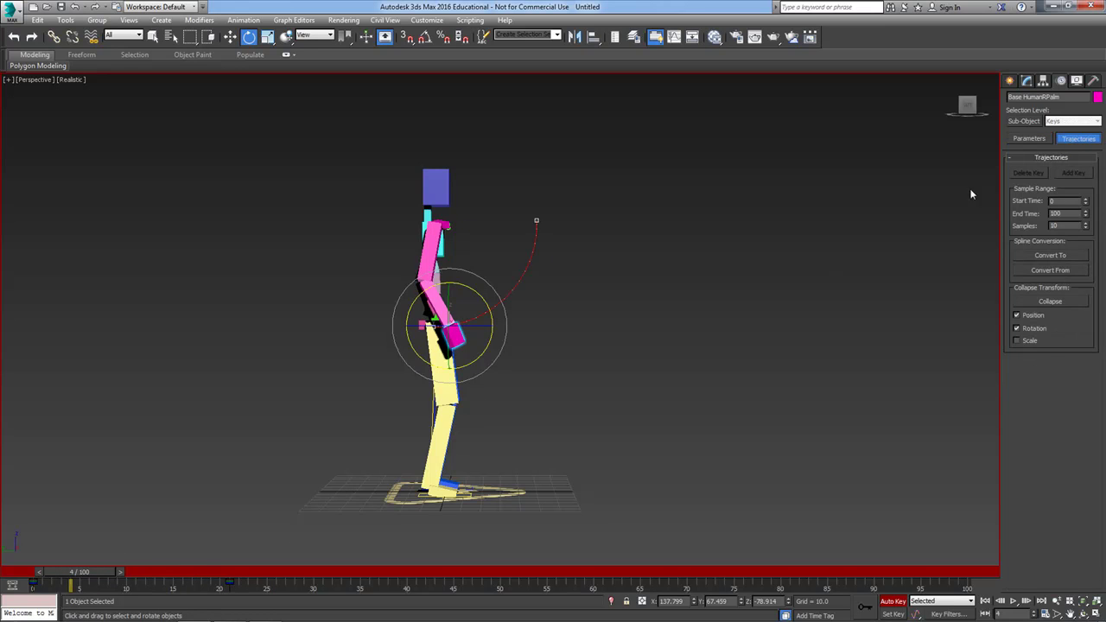
drag(60, 577, 27, 542)
key(e)
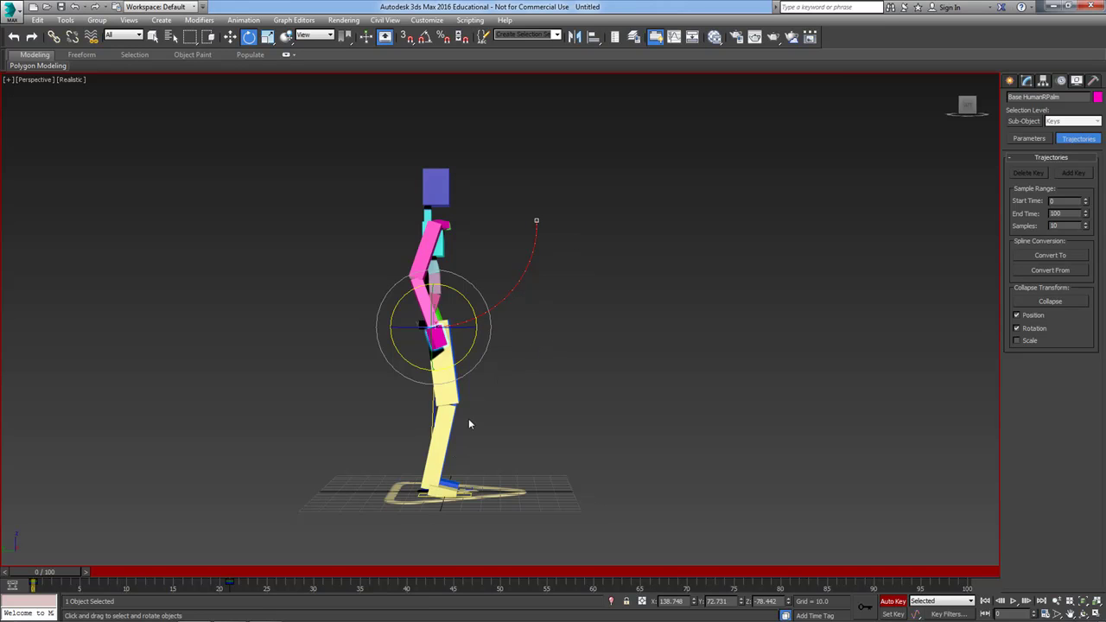
- Key the right foot platform lifted up and forward at frame 20, then preview the leg lift with the arm
click(421, 494)
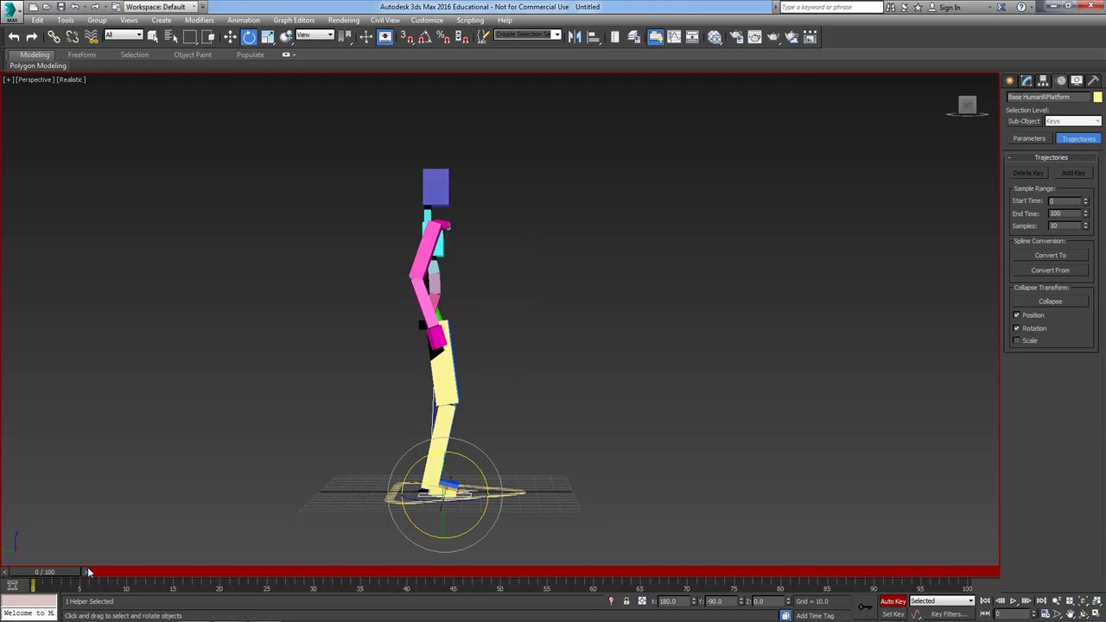
drag(84, 572, 219, 572)
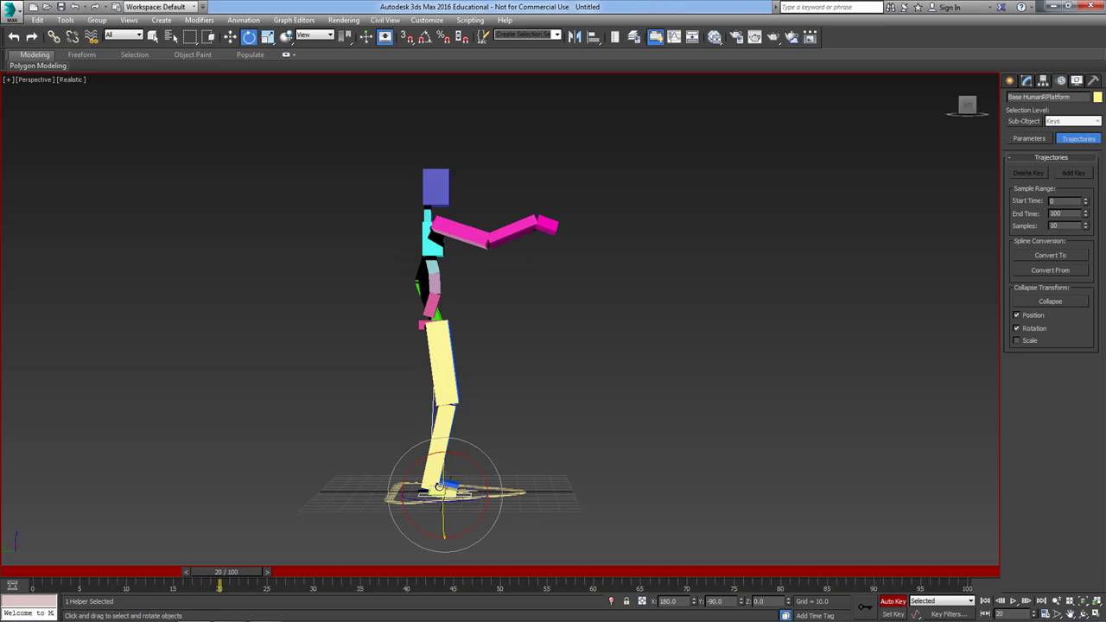
key(w)
drag(428, 480, 574, 322)
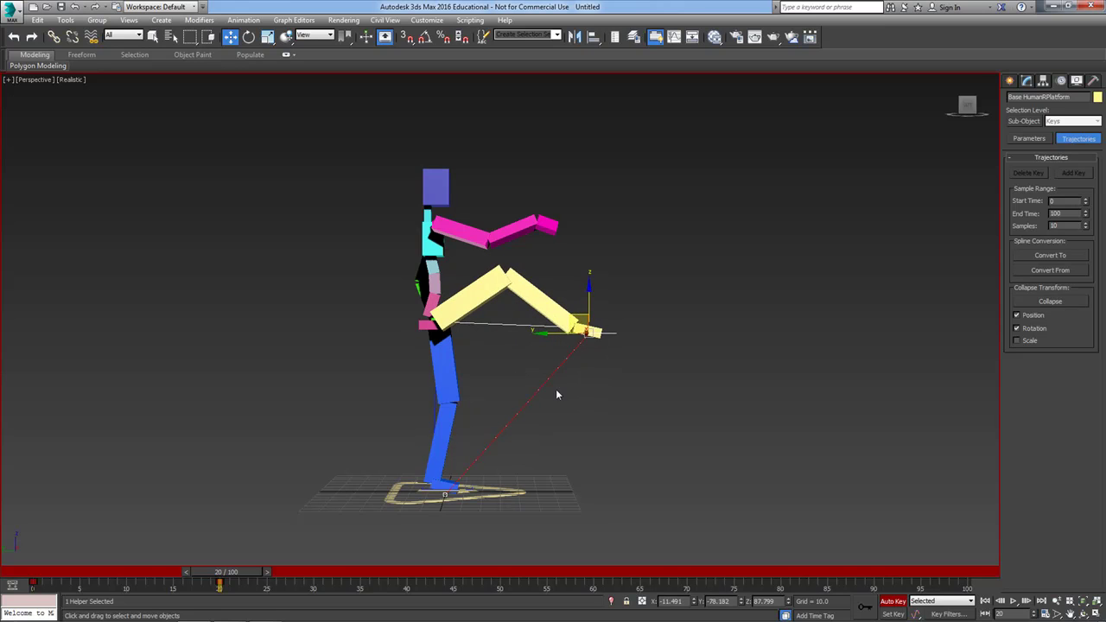
click(545, 226)
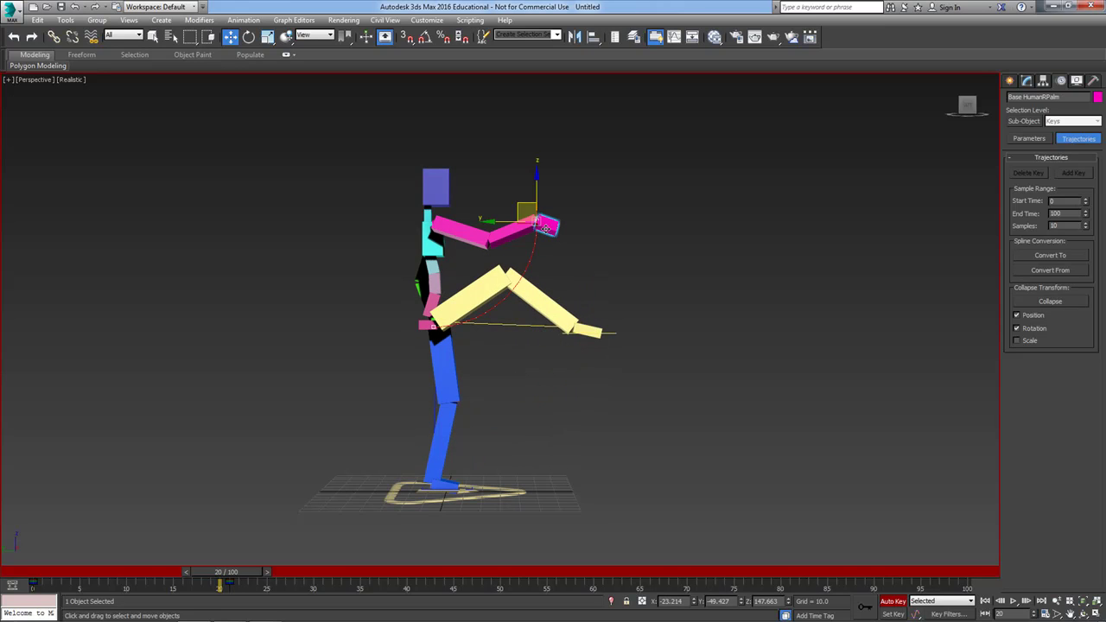
click(587, 331)
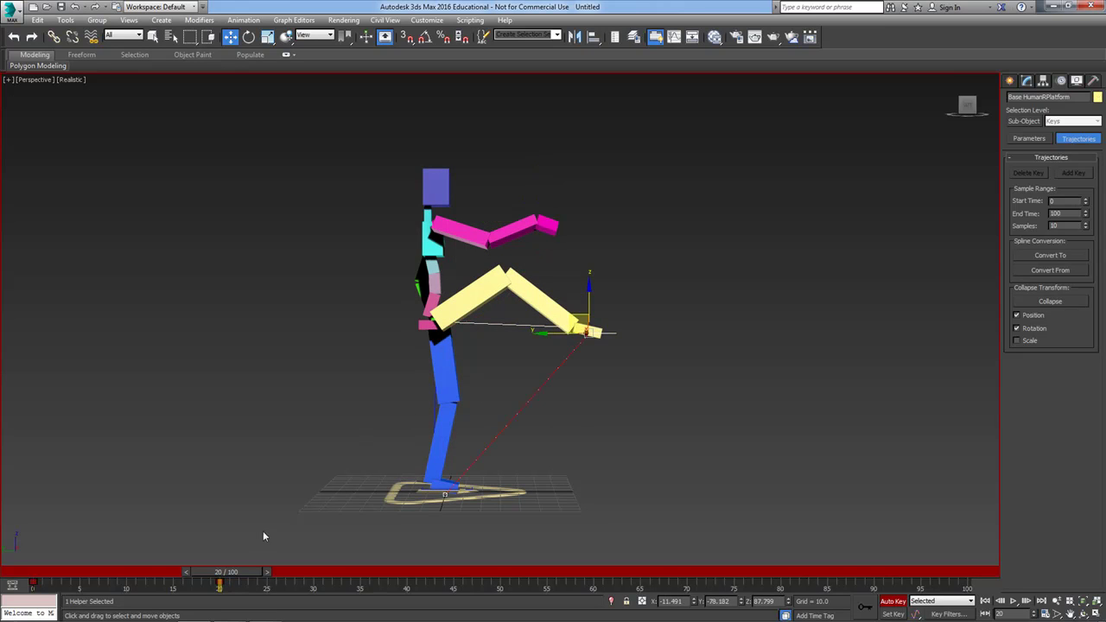
drag(253, 572, 148, 550)
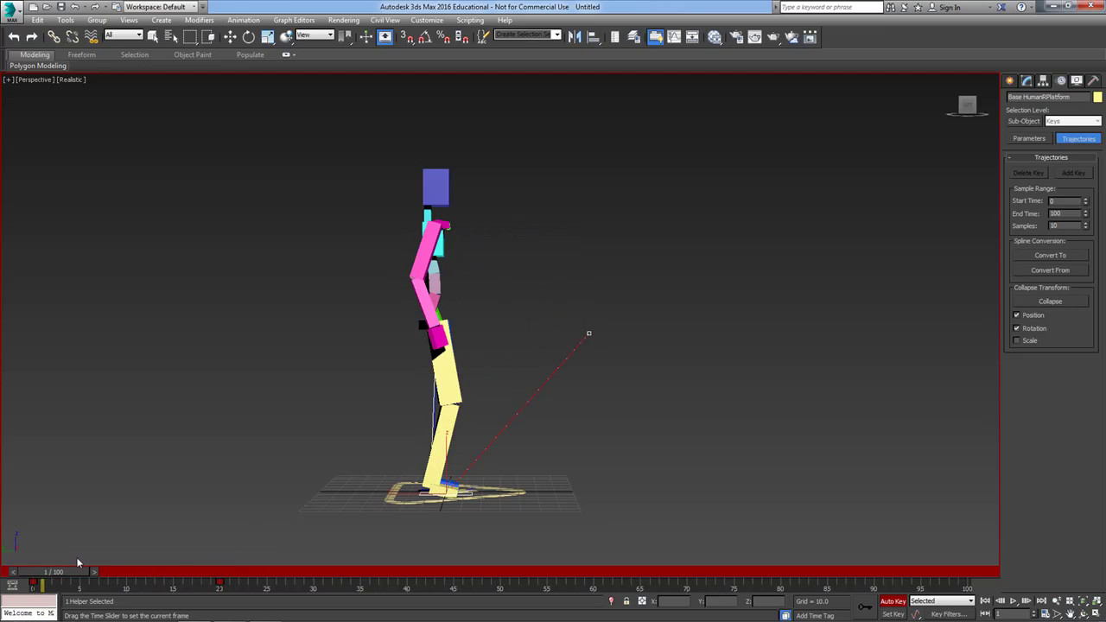
drag(78, 563, 69, 596)
key(w)
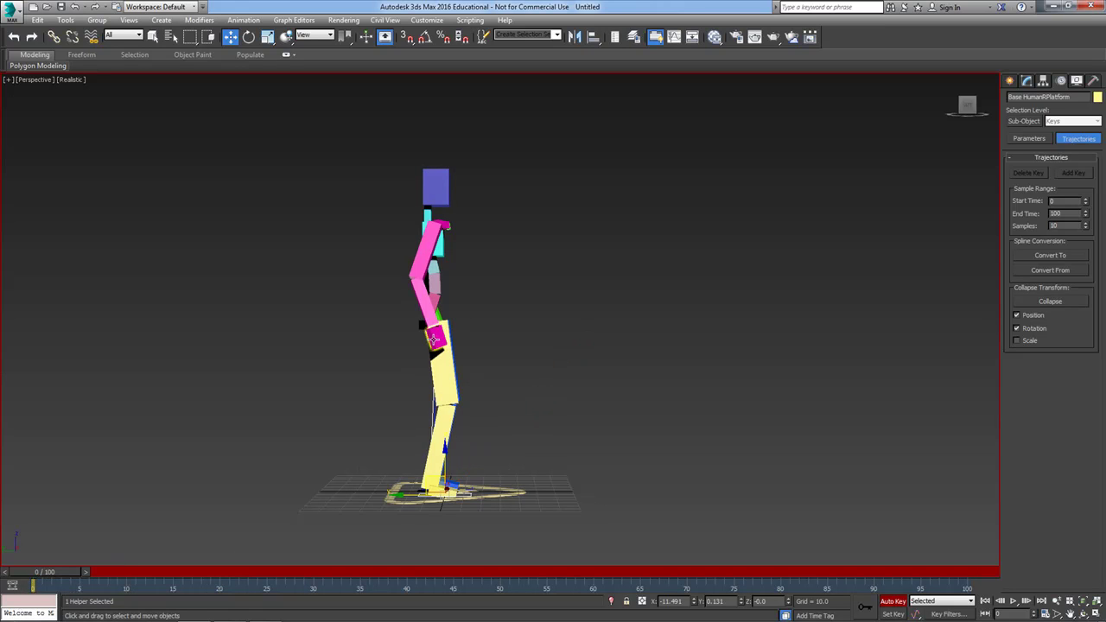
- Box-select the whole rig to delete its keys, deselect, and orbit to a three-quarter view
drag(357, 218, 518, 469)
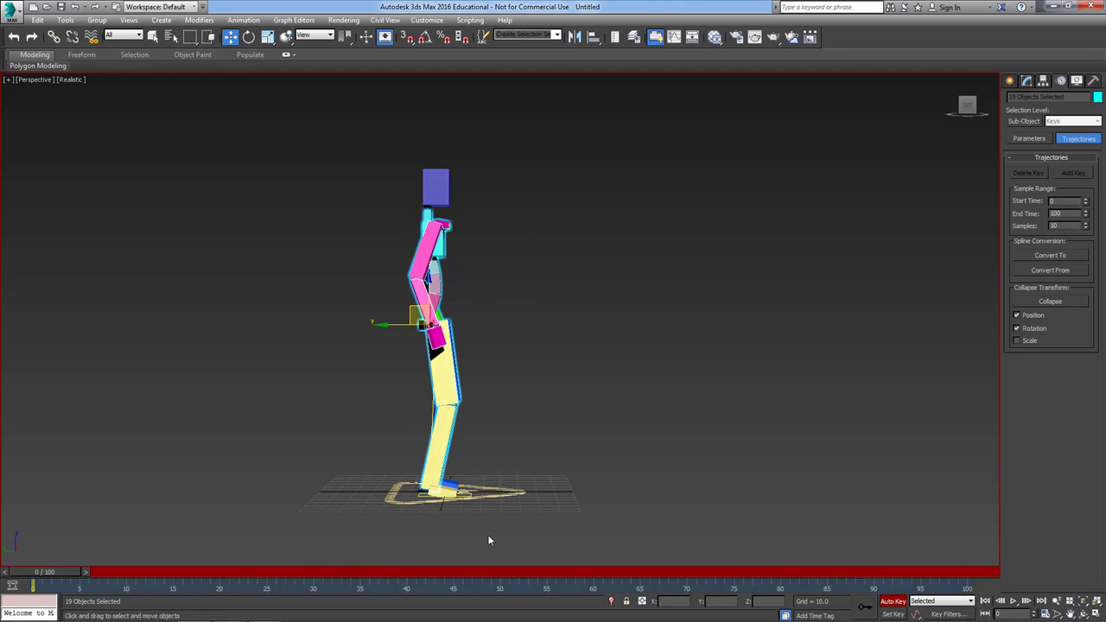
click(548, 423)
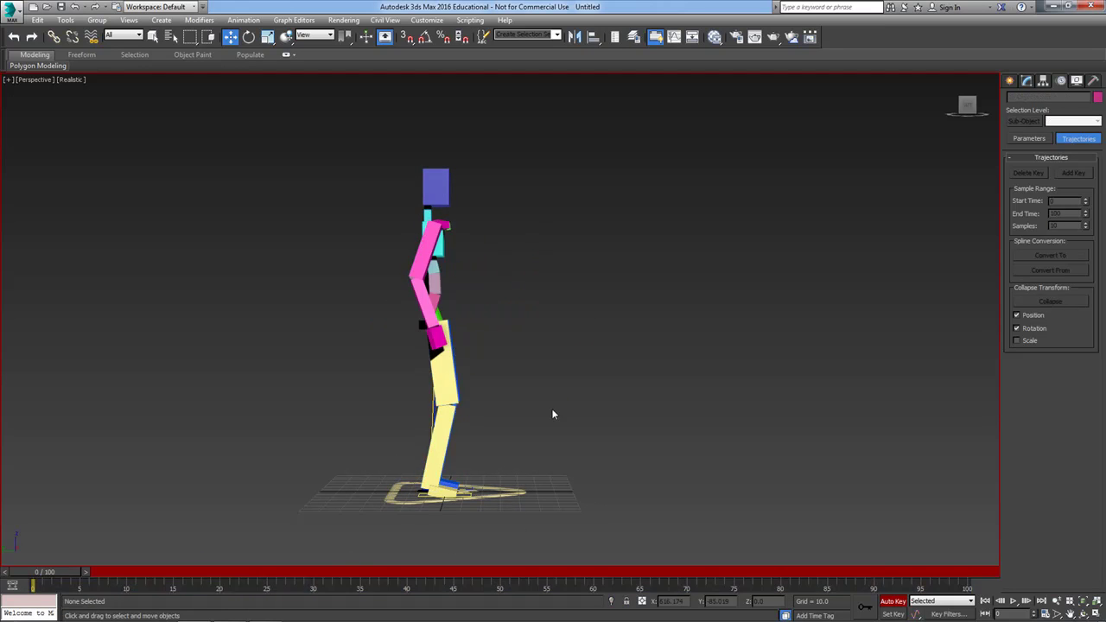
alt+middle_drag(551, 413, 525, 390)
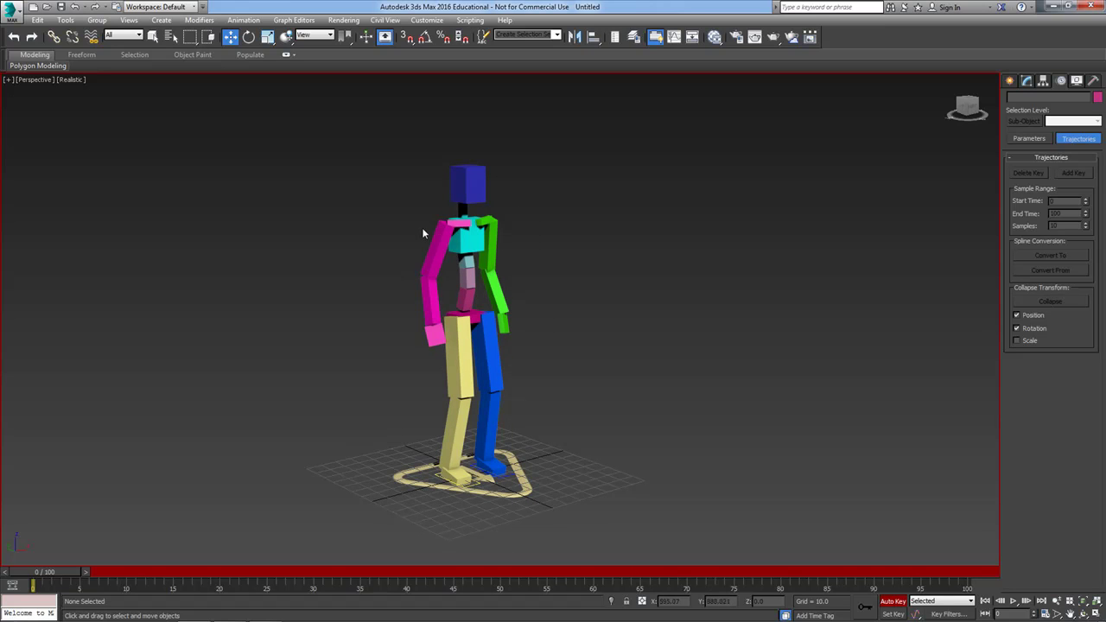
- Frame the right foot platform with Z and raise it so the right knee bends forward
click(439, 477)
key(z)
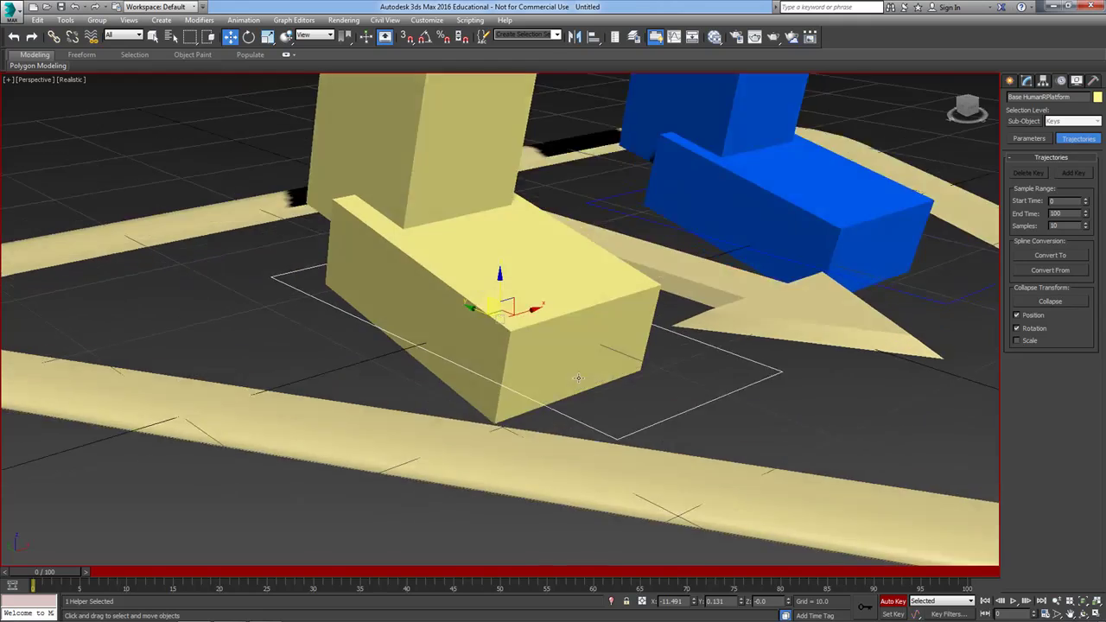
alt+middle_drag(578, 377, 624, 381)
scroll(615, 379, down, 10)
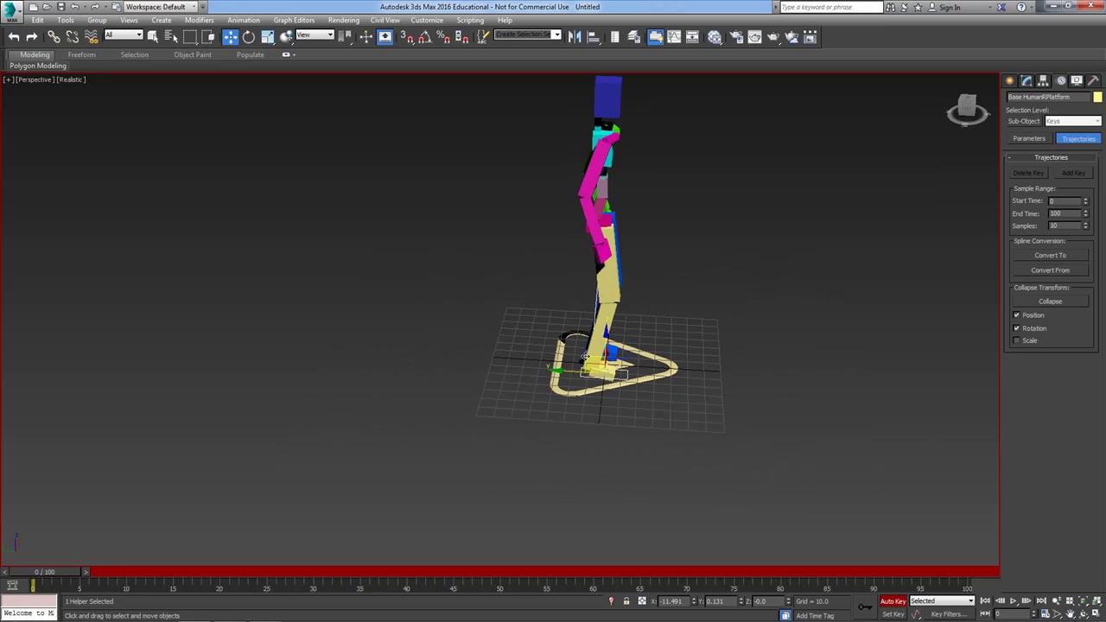
drag(584, 356, 606, 338)
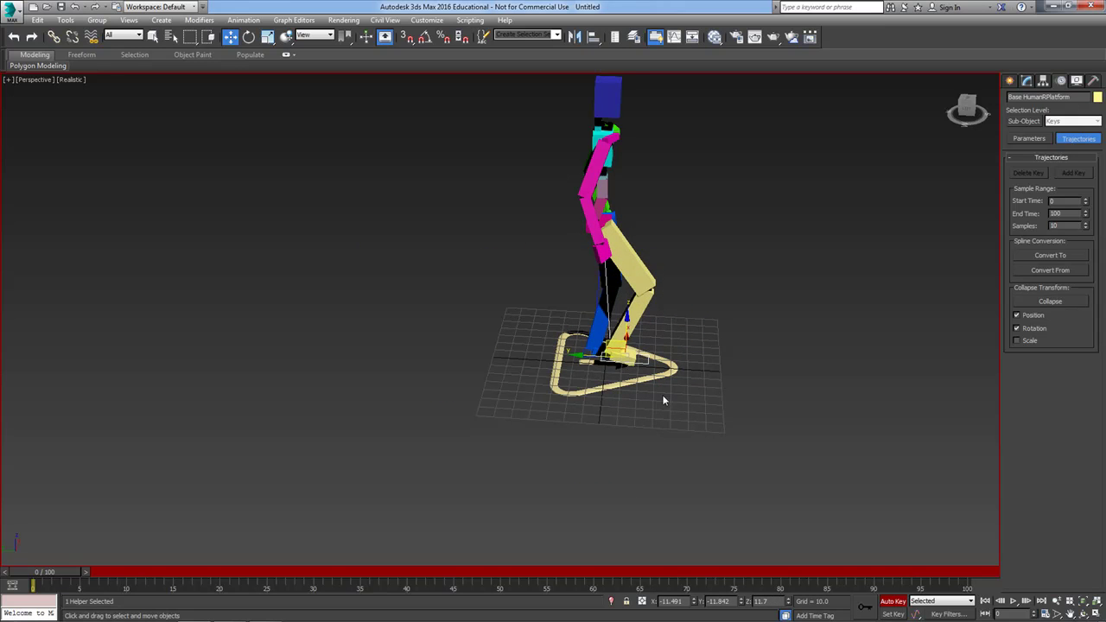